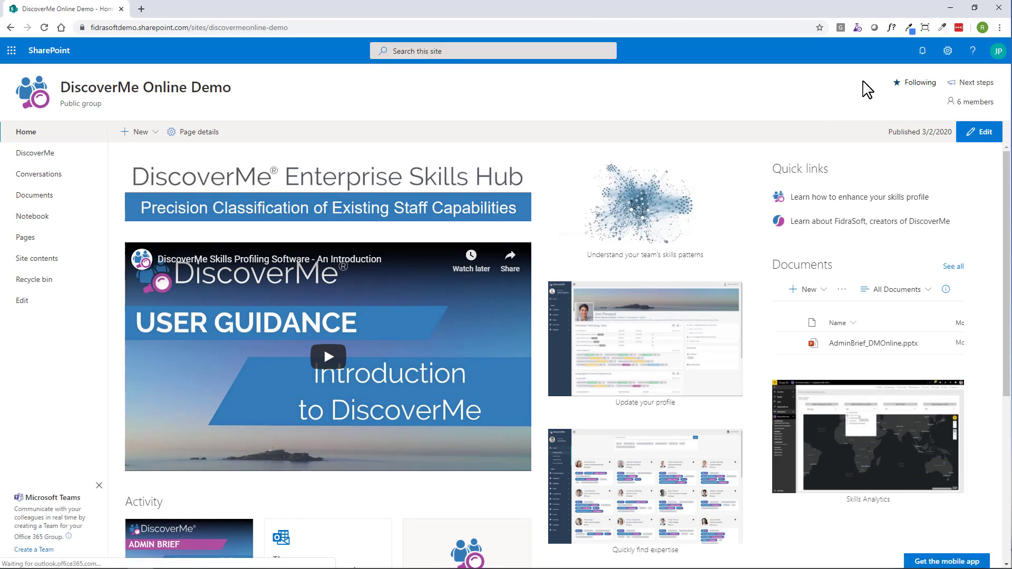
- Open the DM SP Demo site in a new browser tab
click(140, 11)
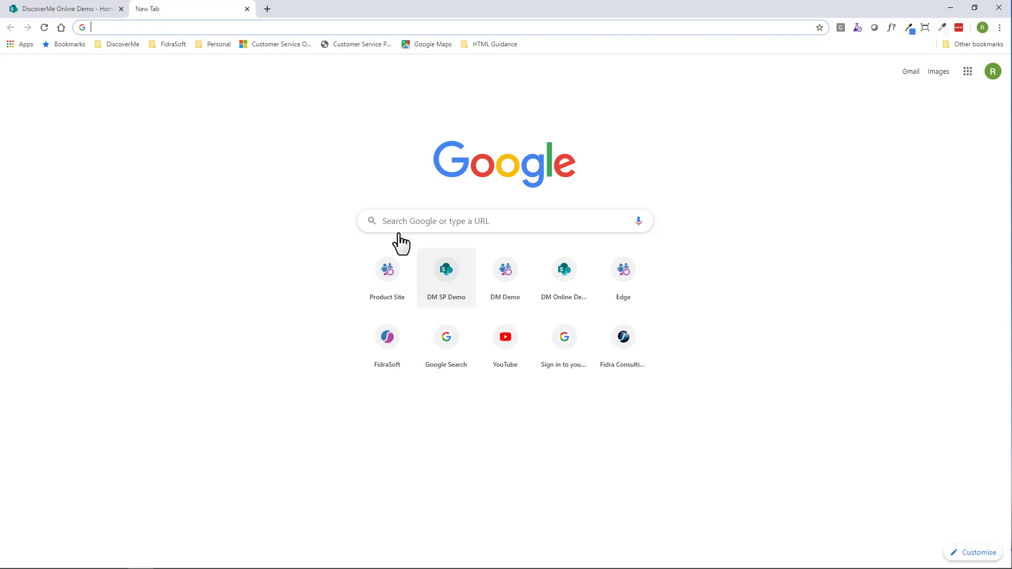
click(449, 284)
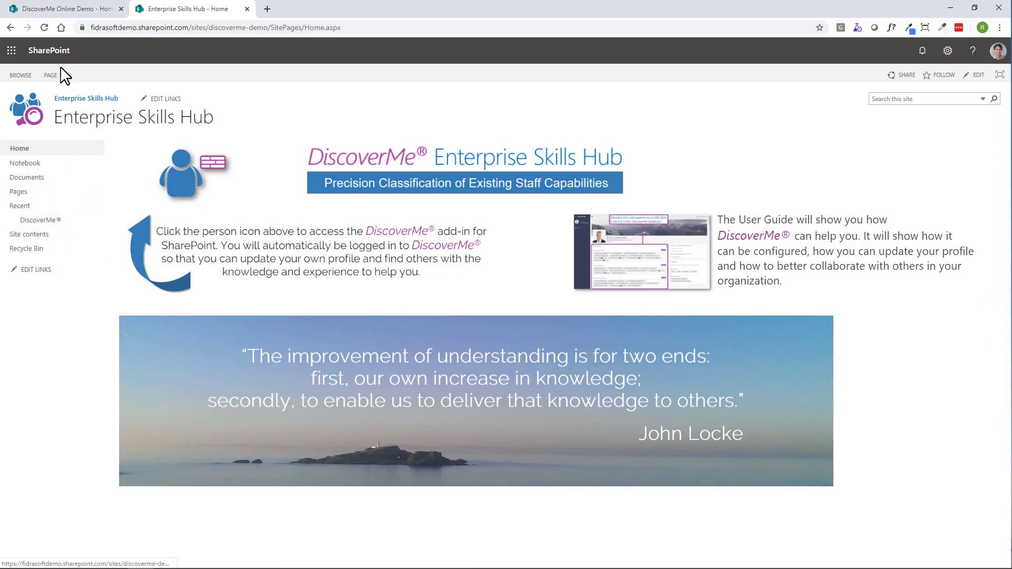
- Return to the DiscoverMe Online Demo site, launch DiscoverMe, open Authorization's Manage Groups and view the Administrators group's members
click(60, 15)
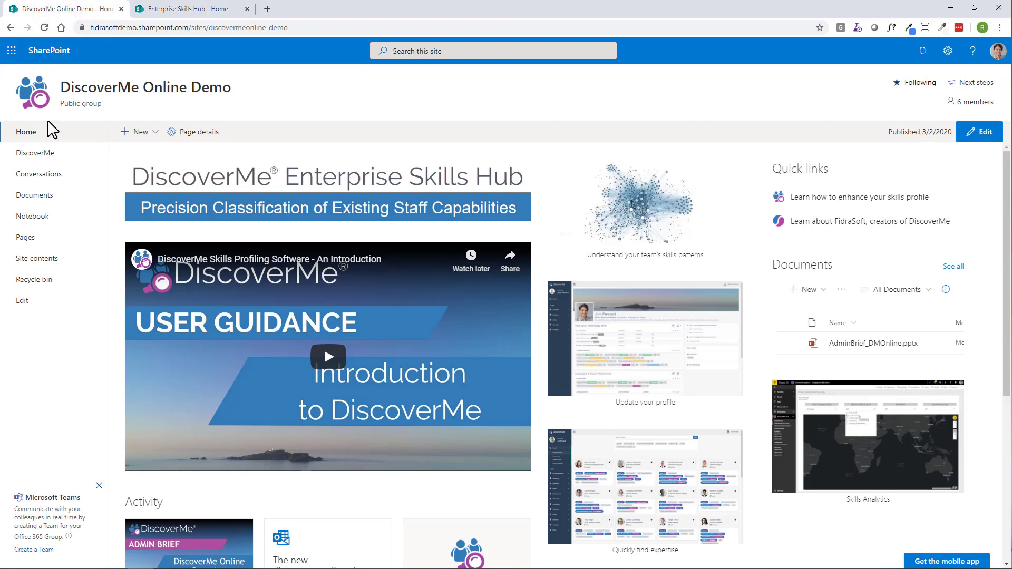
click(48, 154)
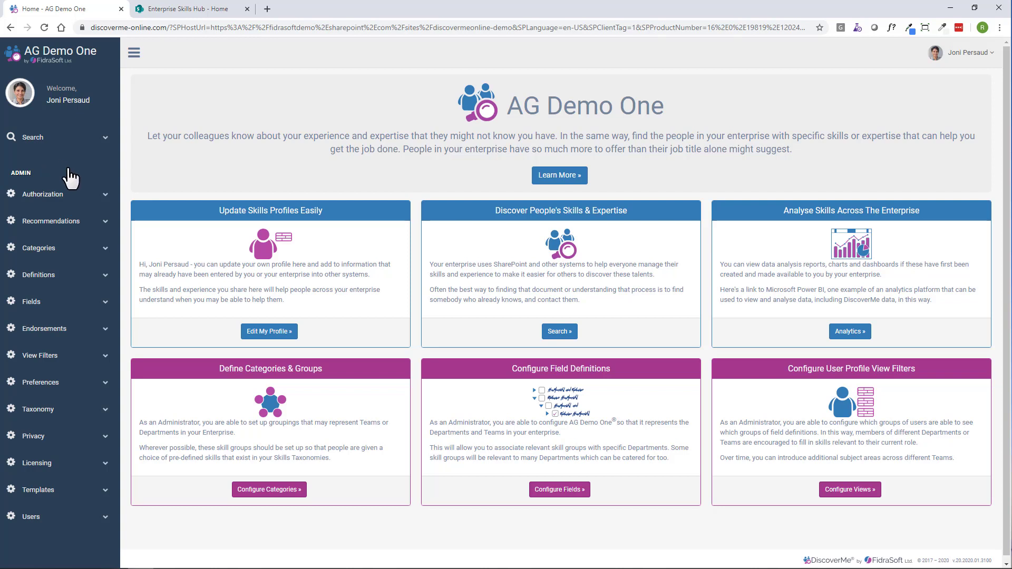
click(105, 195)
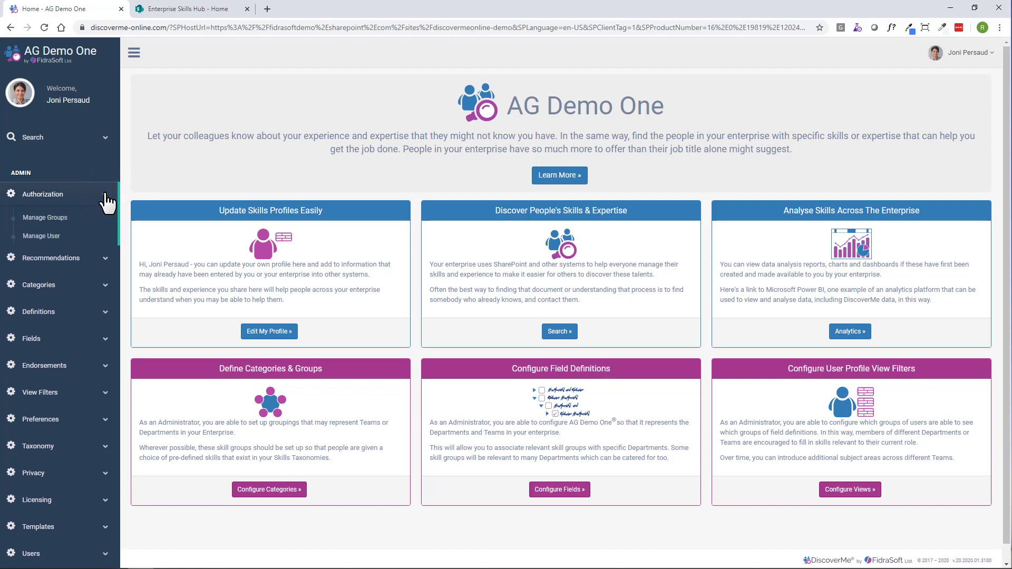
click(62, 218)
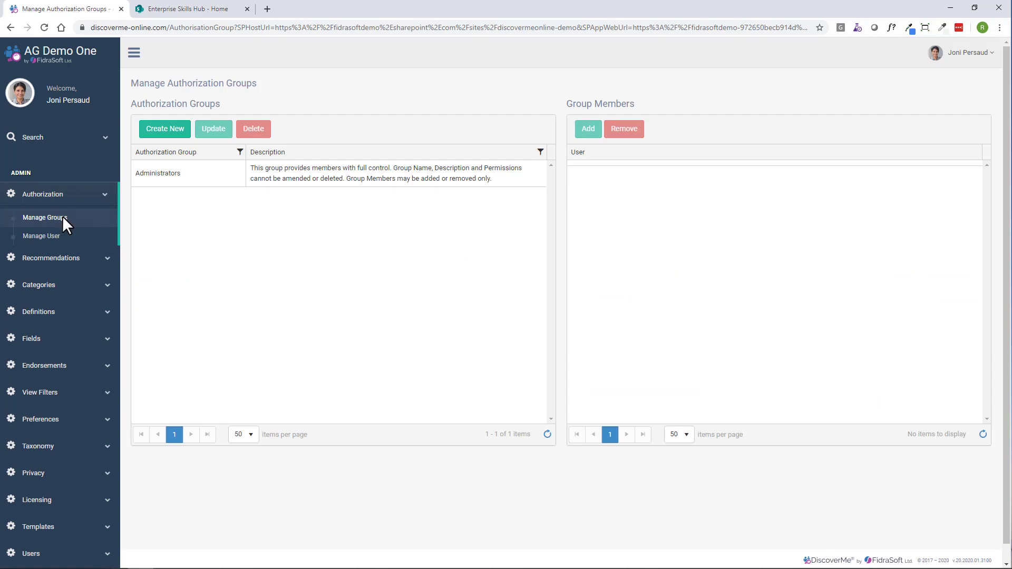
click(362, 178)
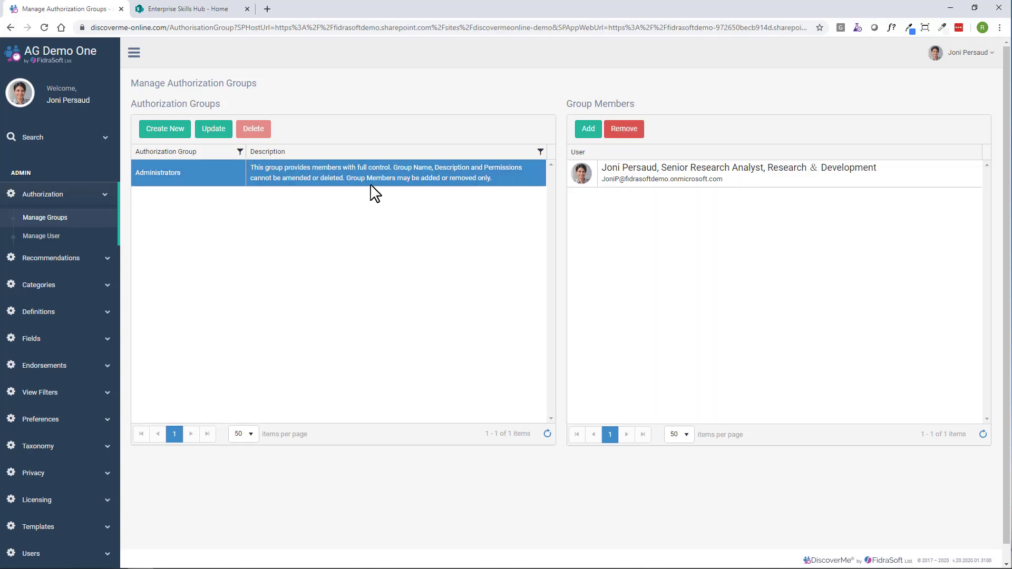
- Start a new authorization group named Information Architects, with the description about editing configuration and data for DiscoverMe's core entities
click(173, 138)
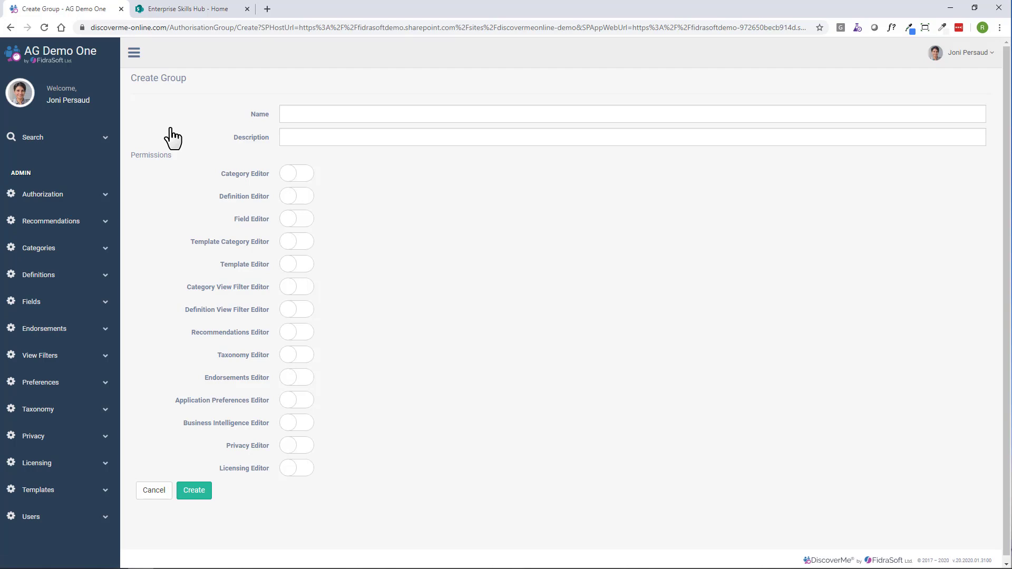
click(322, 115)
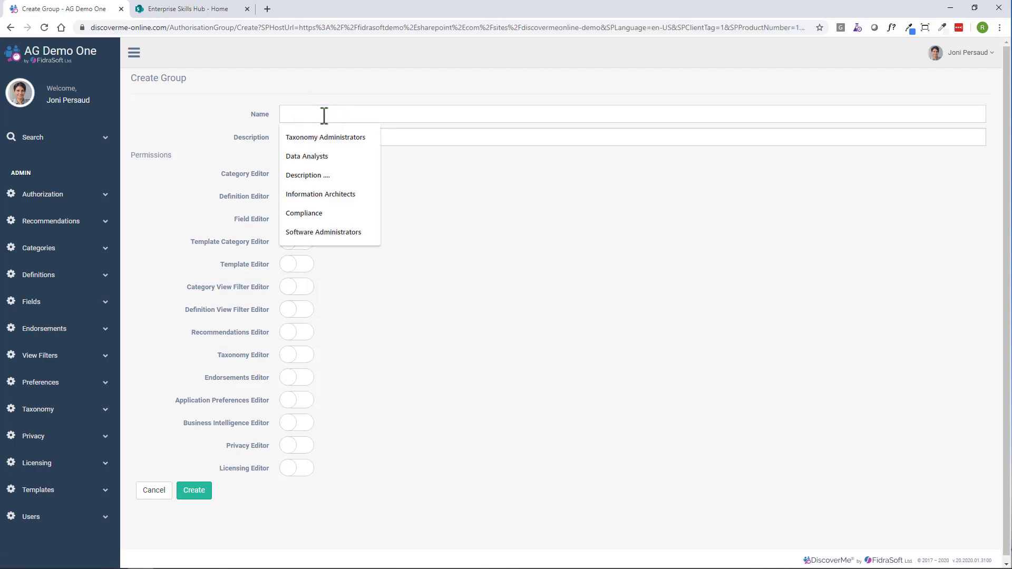
click(347, 195)
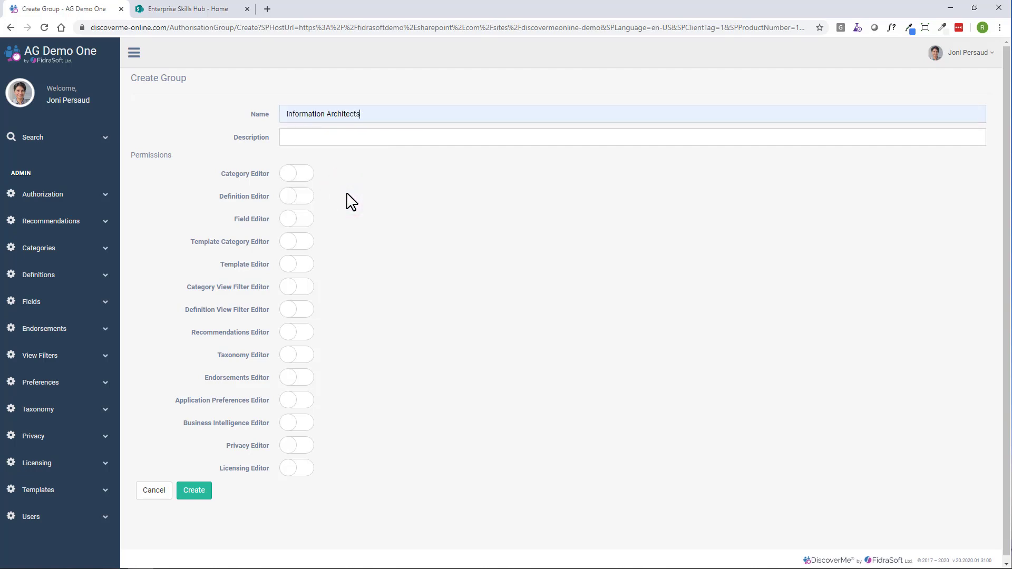
click(342, 137)
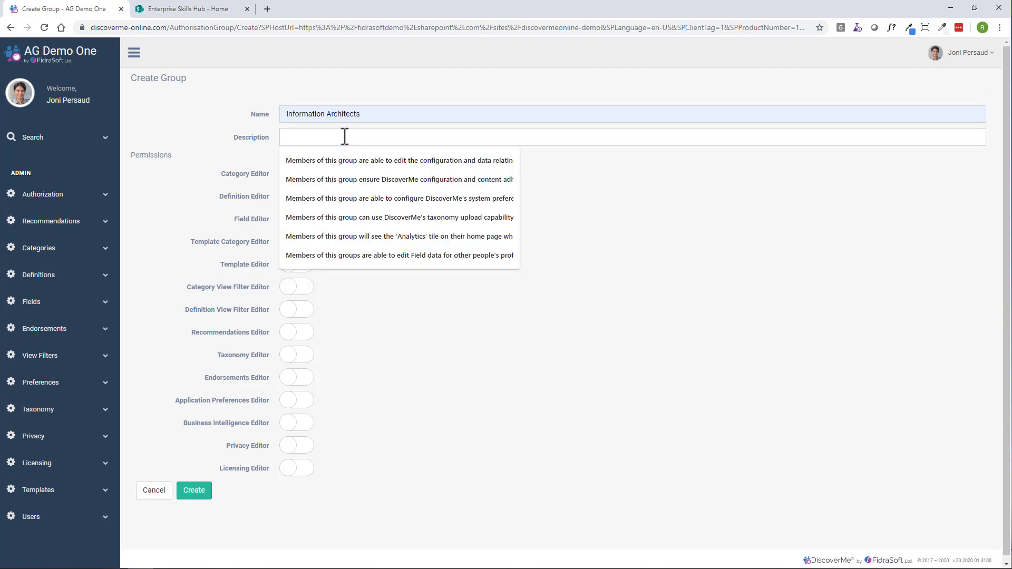
click(380, 160)
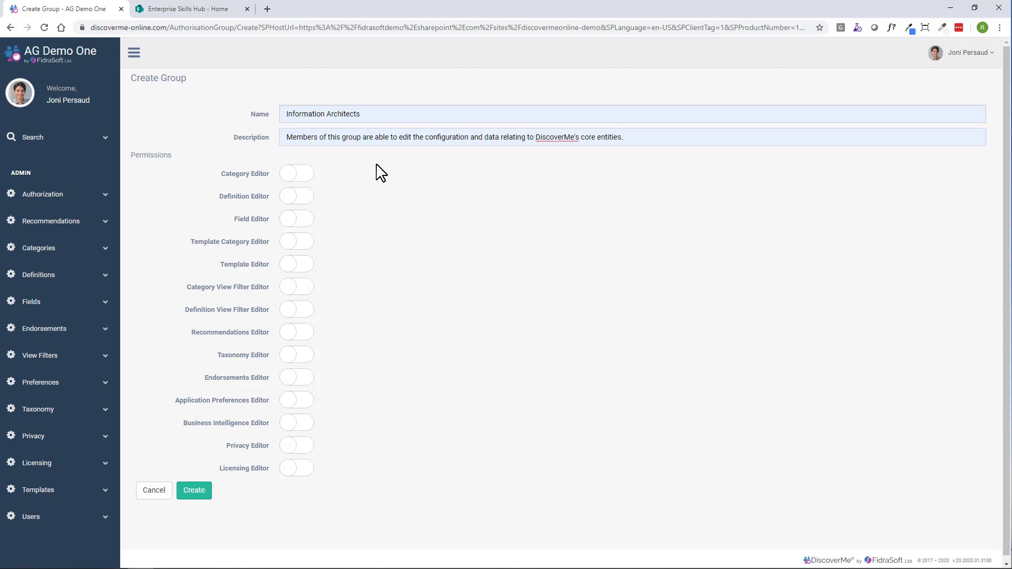
- Enable the Category, Definition, Field, Category View Filter, Definition View Filter and Taxonomy Editor permissions and create the group
click(307, 173)
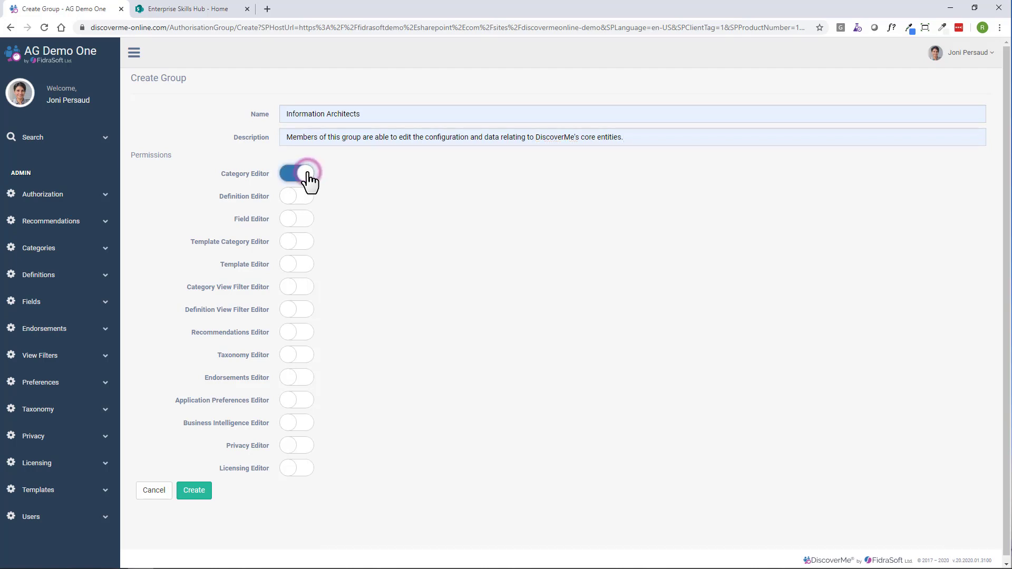
click(306, 197)
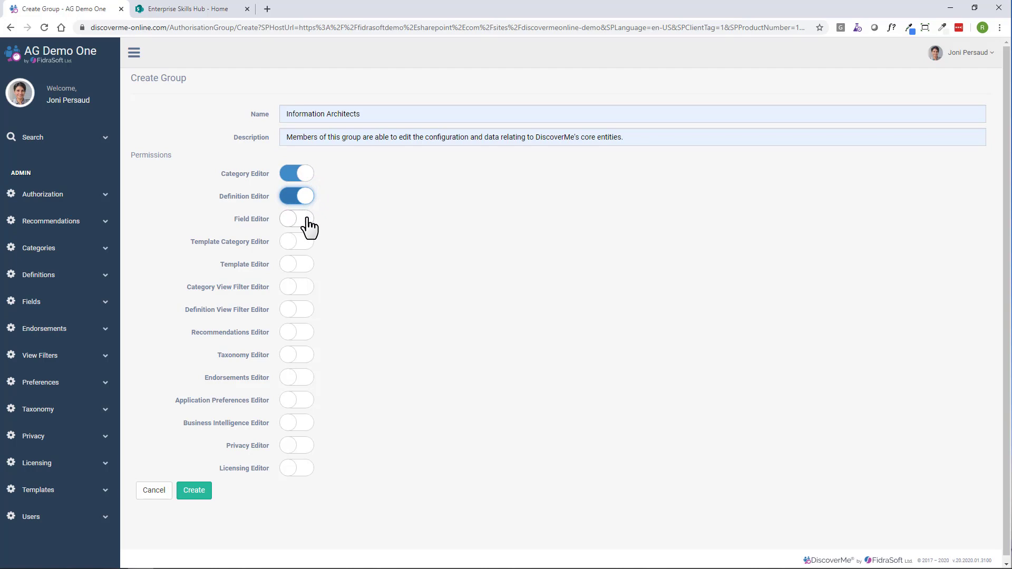
click(309, 227)
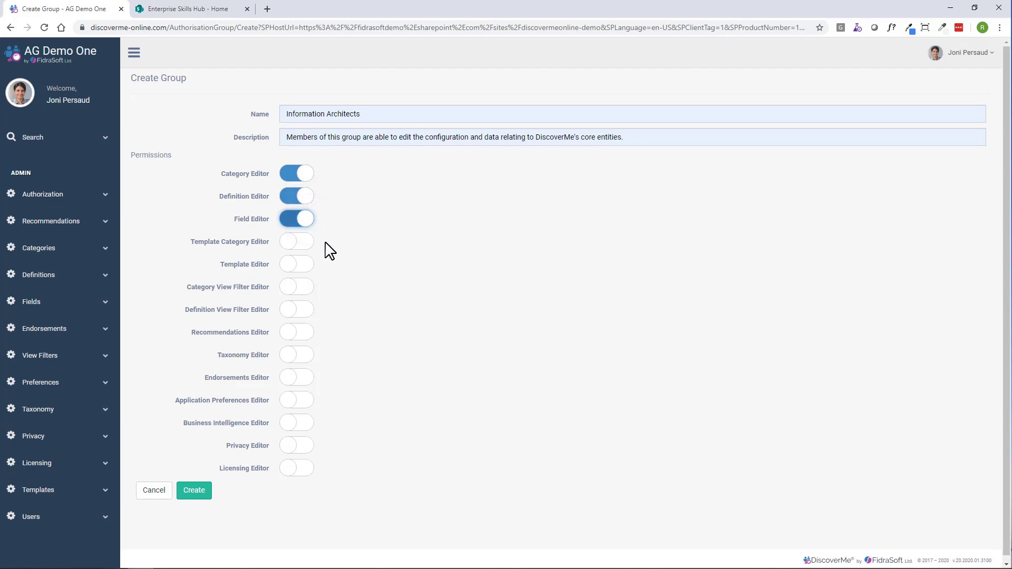
click(307, 288)
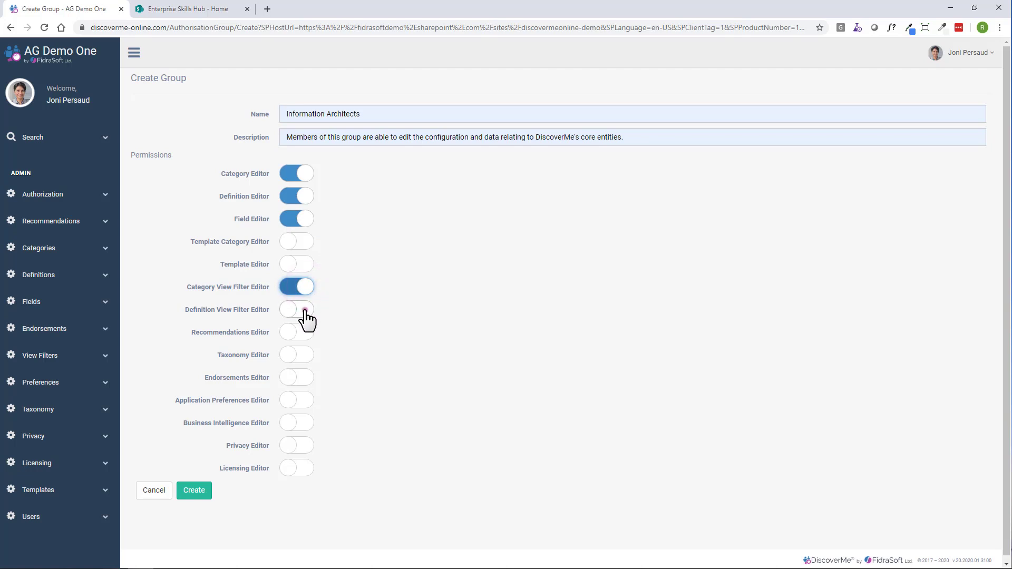
click(305, 312)
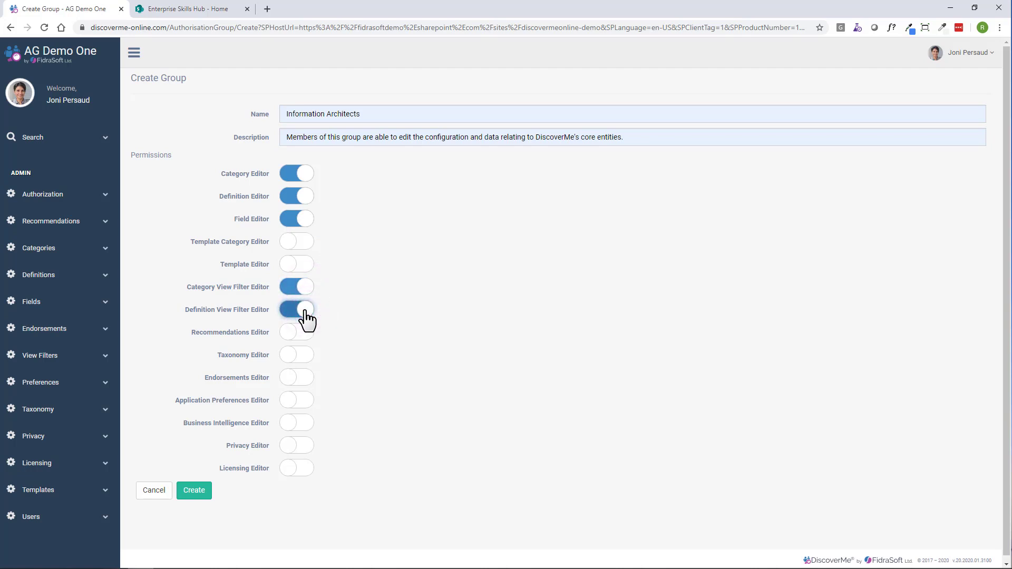
click(305, 357)
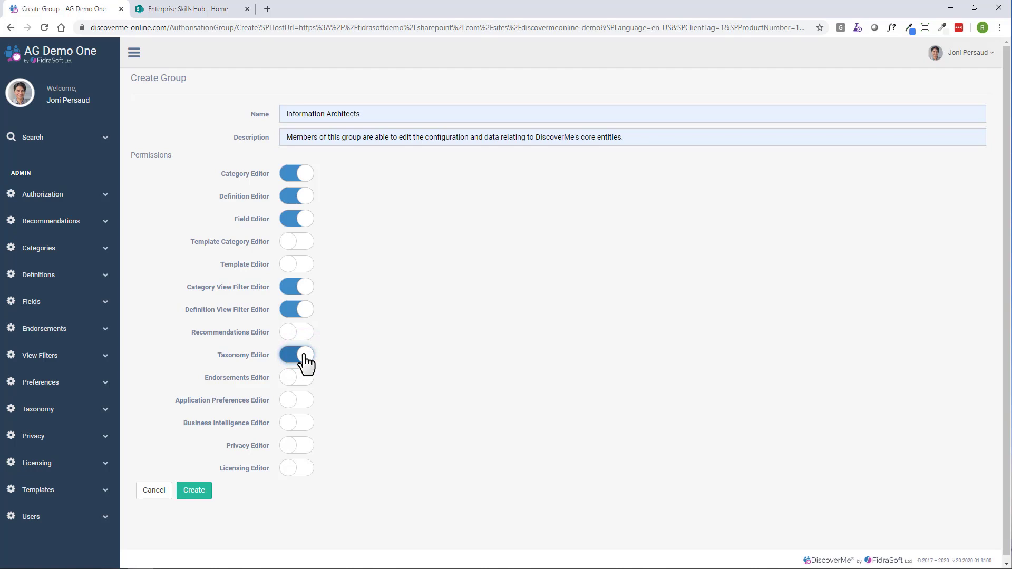
click(201, 497)
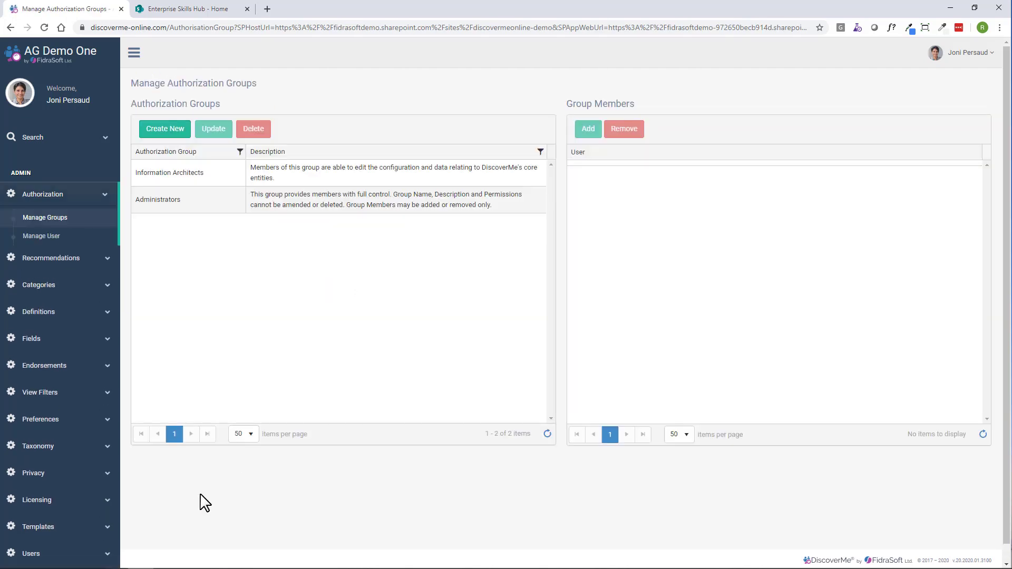
- Add the Senior Project Manager from Information Technology as a member of the Information Architects group, searching by first name
click(403, 177)
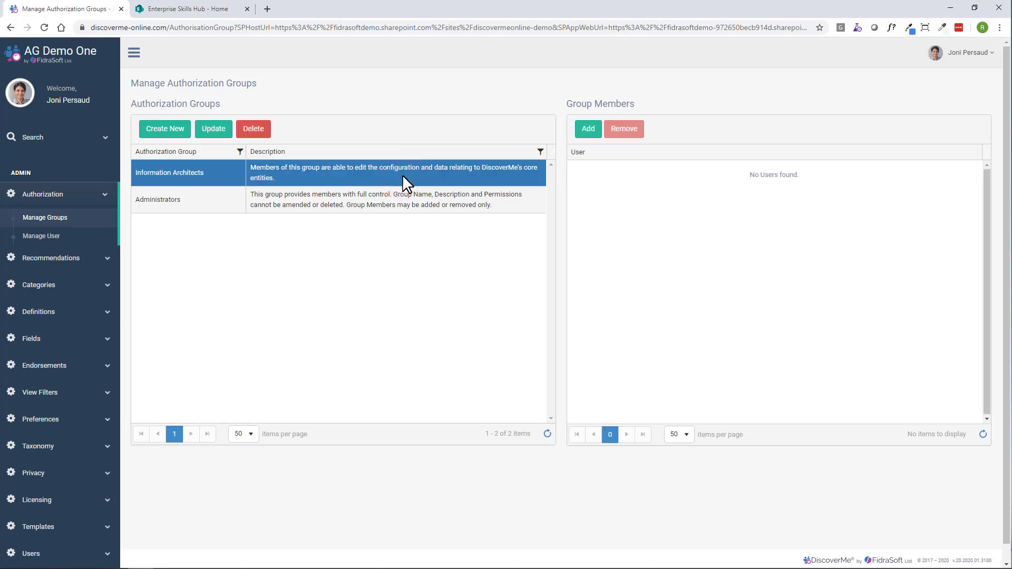
click(588, 132)
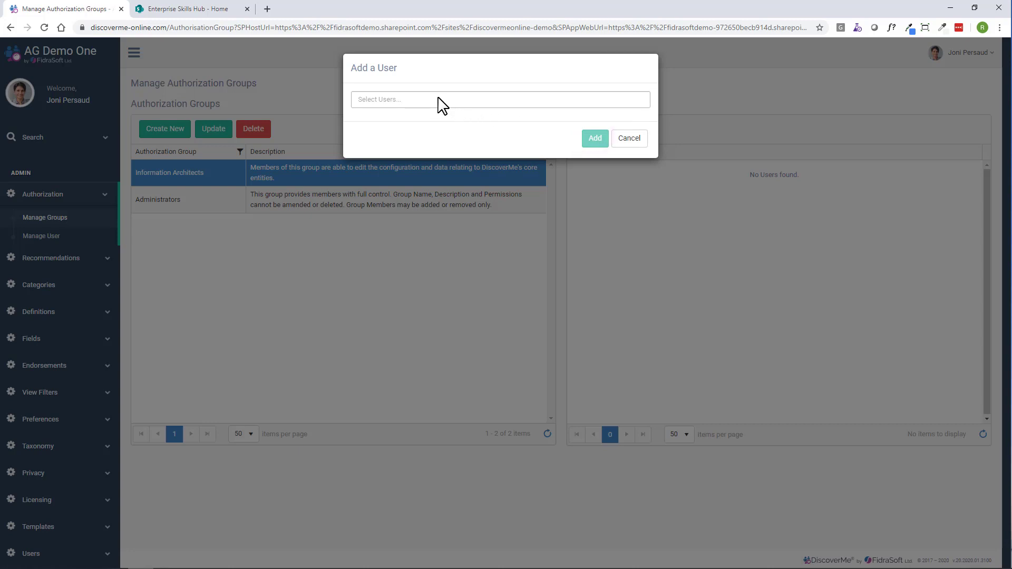
click(438, 99)
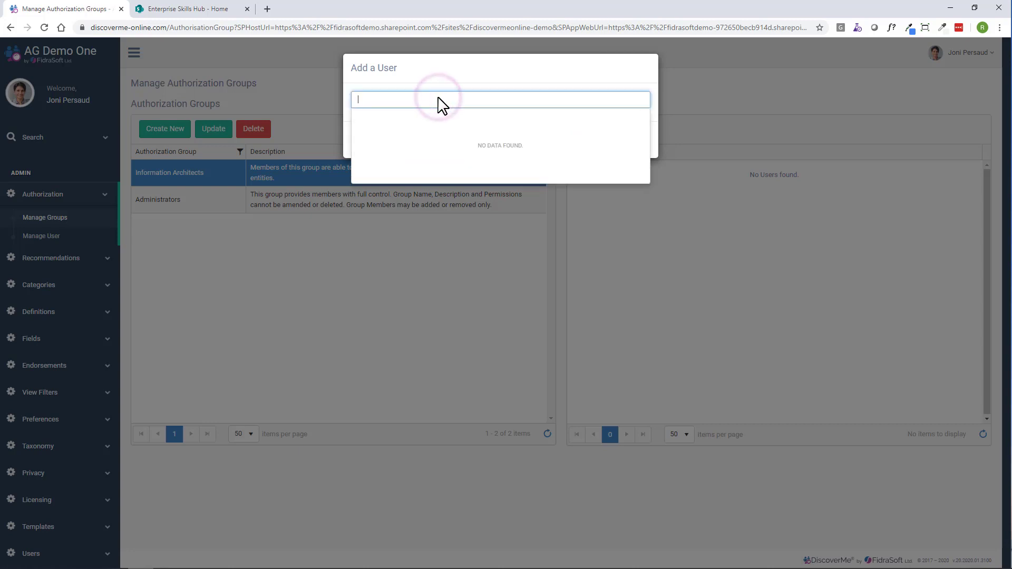
text(selena)
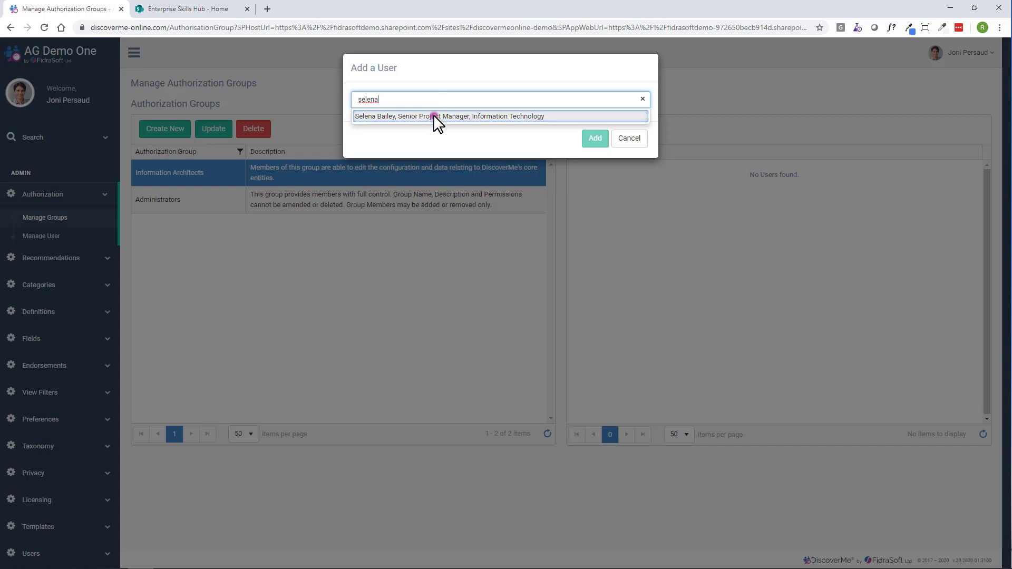
click(434, 115)
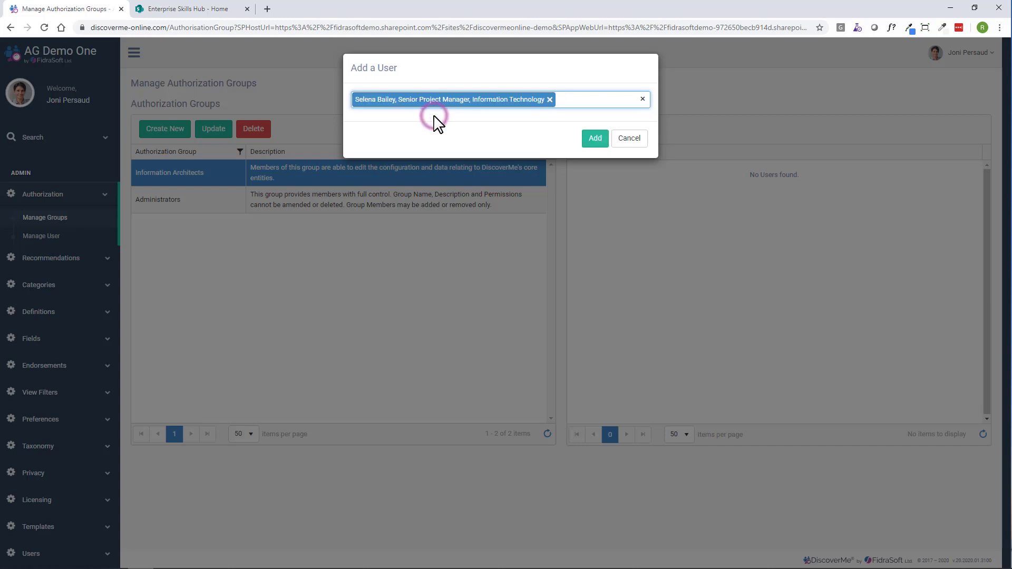
click(593, 138)
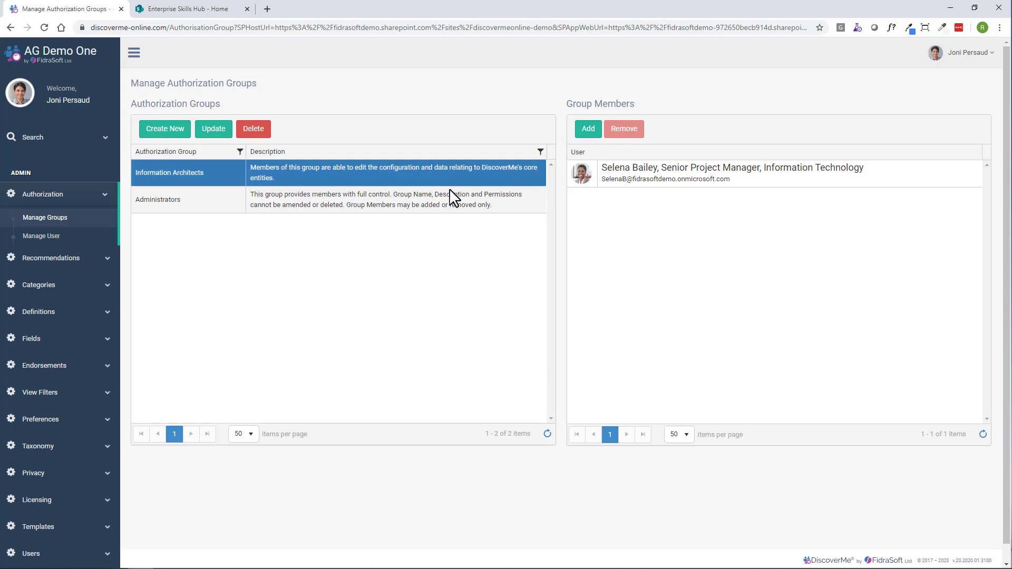
- Add the Systems Engineering Manager from Information Technology as a member of the Administrators group
click(404, 207)
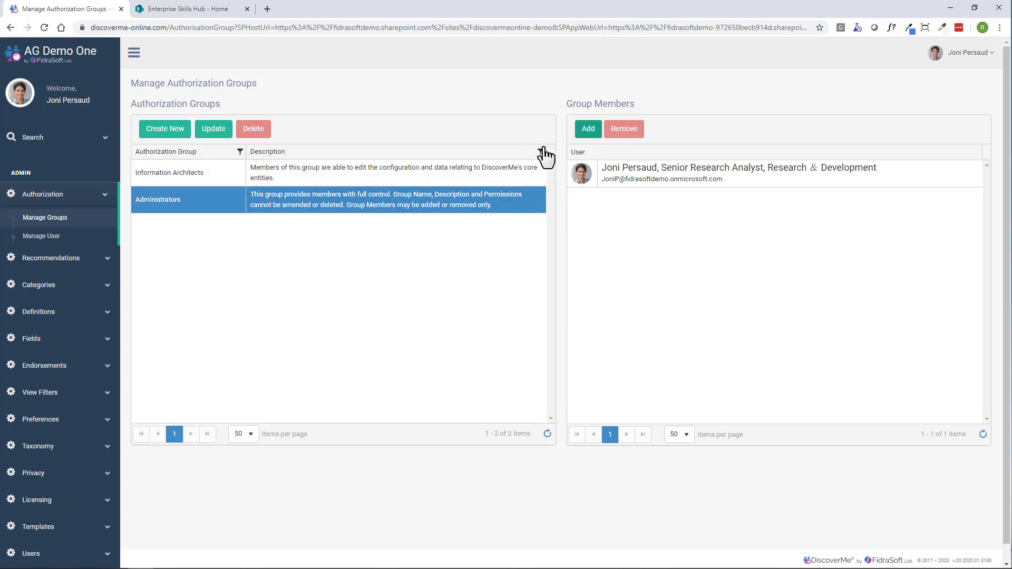
click(585, 130)
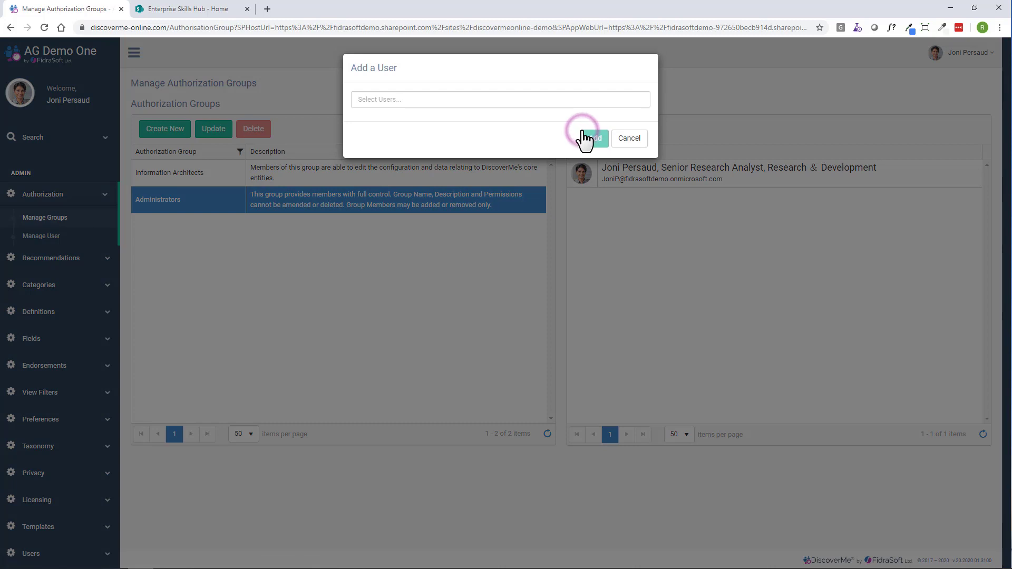
click(447, 100)
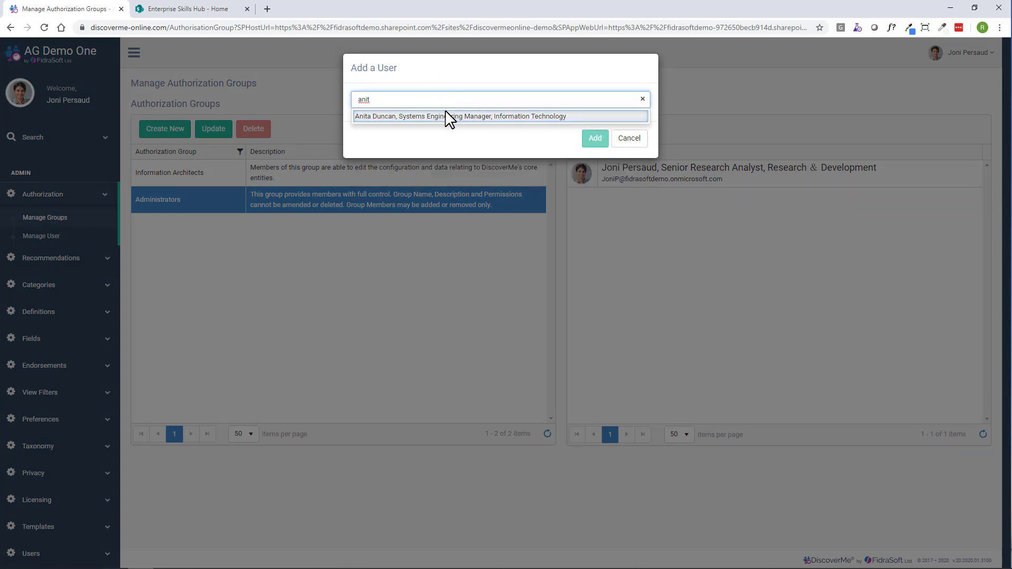
click(441, 114)
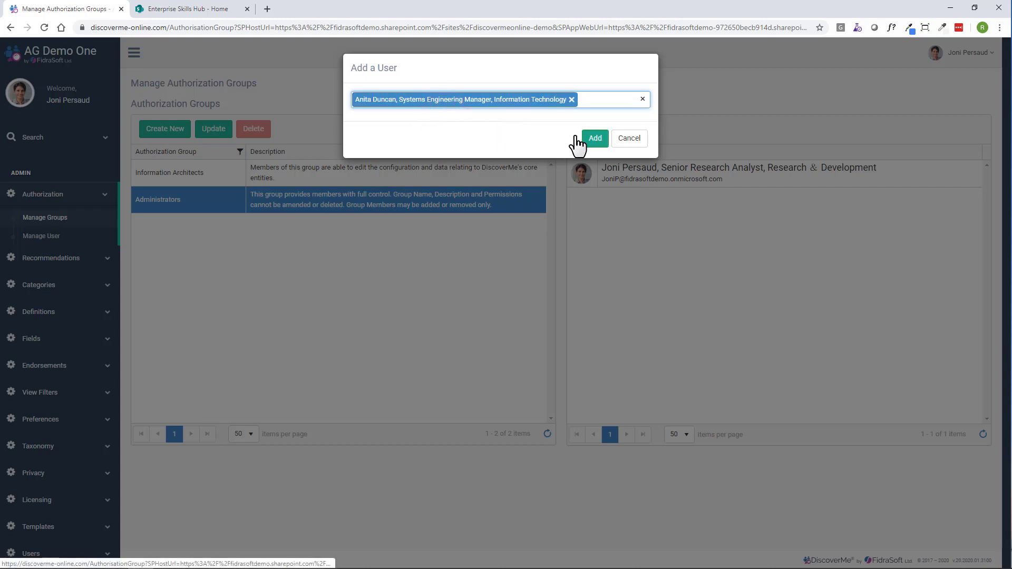
click(594, 141)
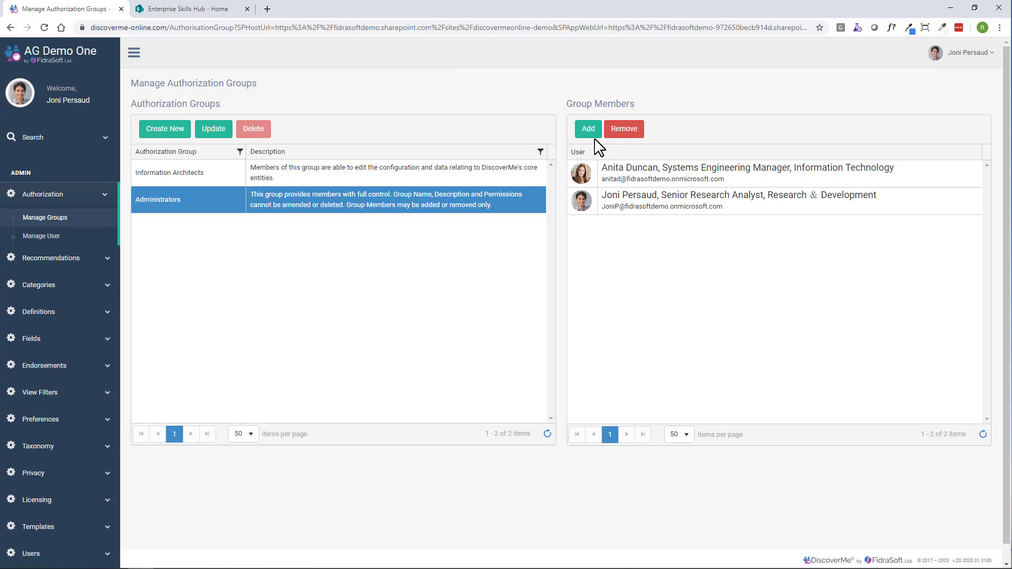
- Switch to the Enterprise Skills Hub tab, open DiscoverMe's Manage Groups there and view the Administrators group's members
click(208, 9)
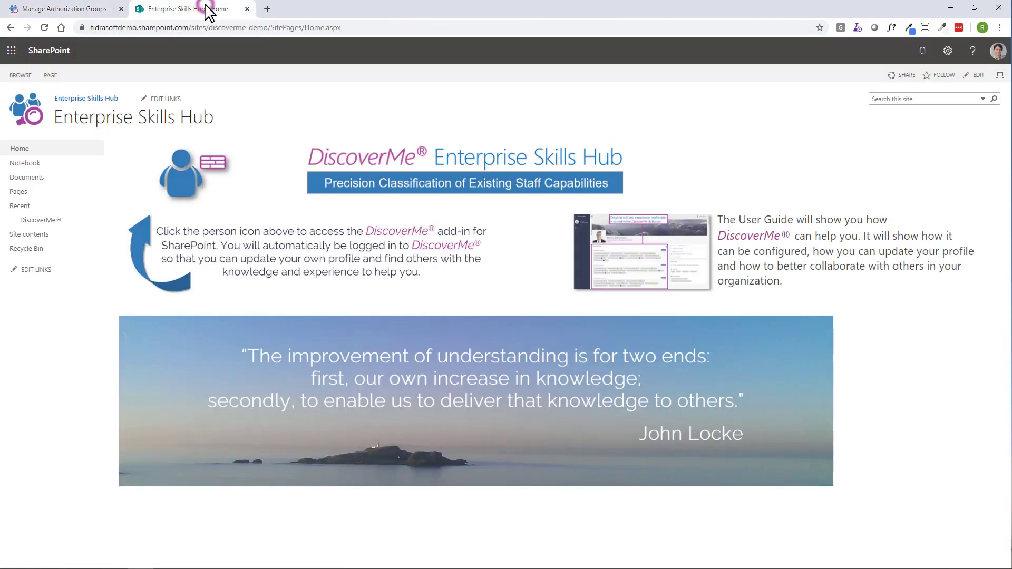
click(47, 221)
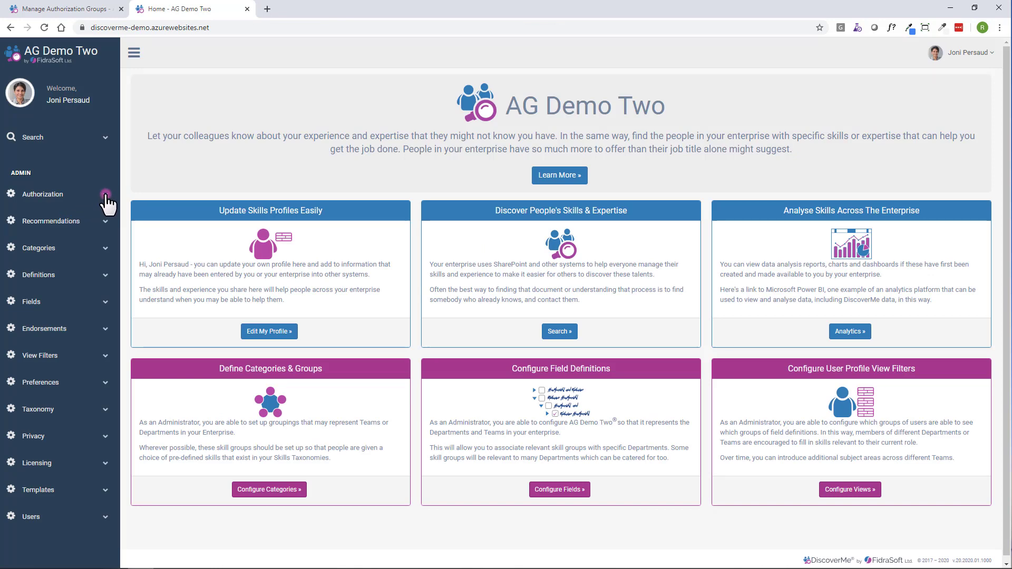
click(106, 195)
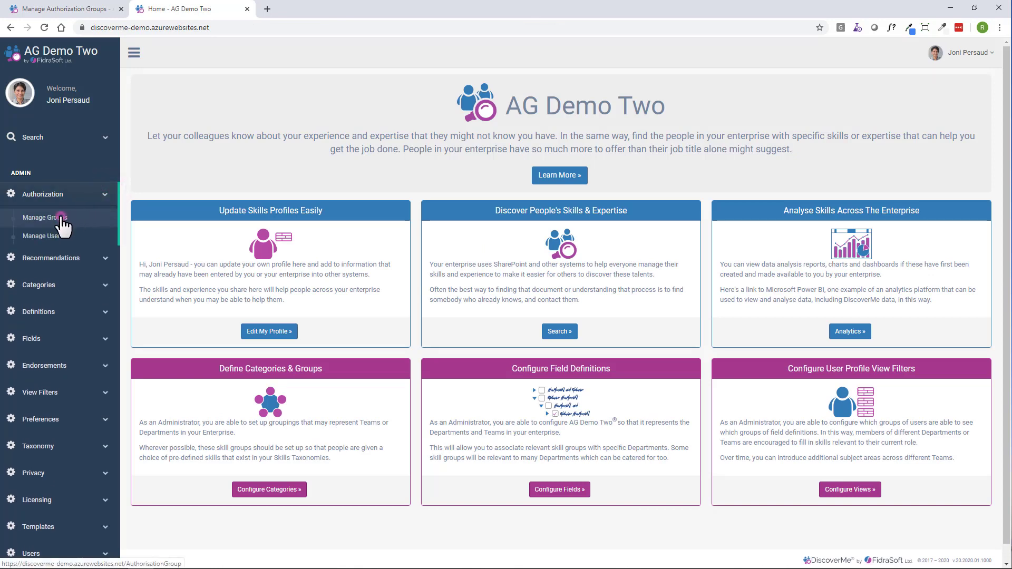
click(61, 217)
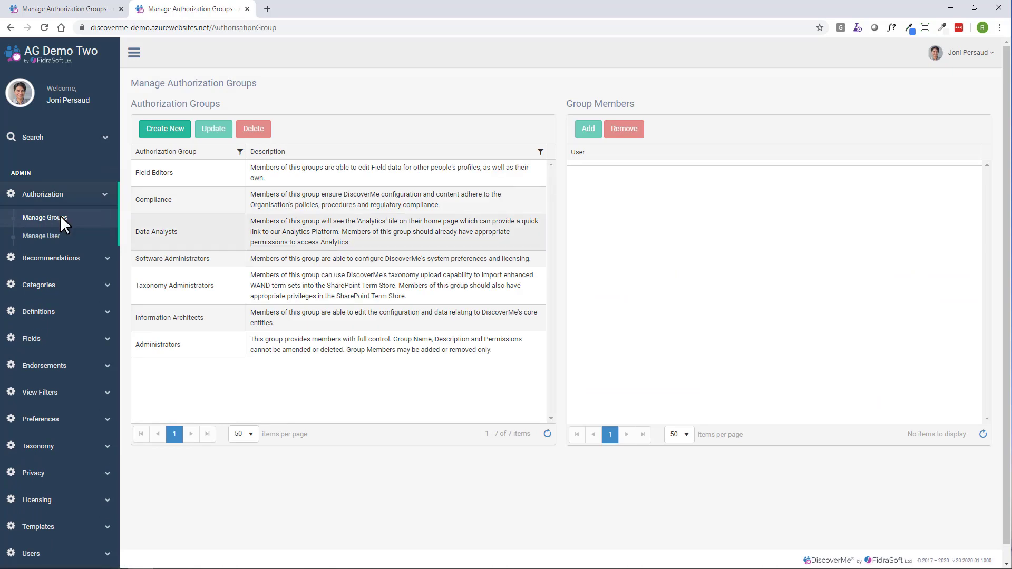
click(337, 343)
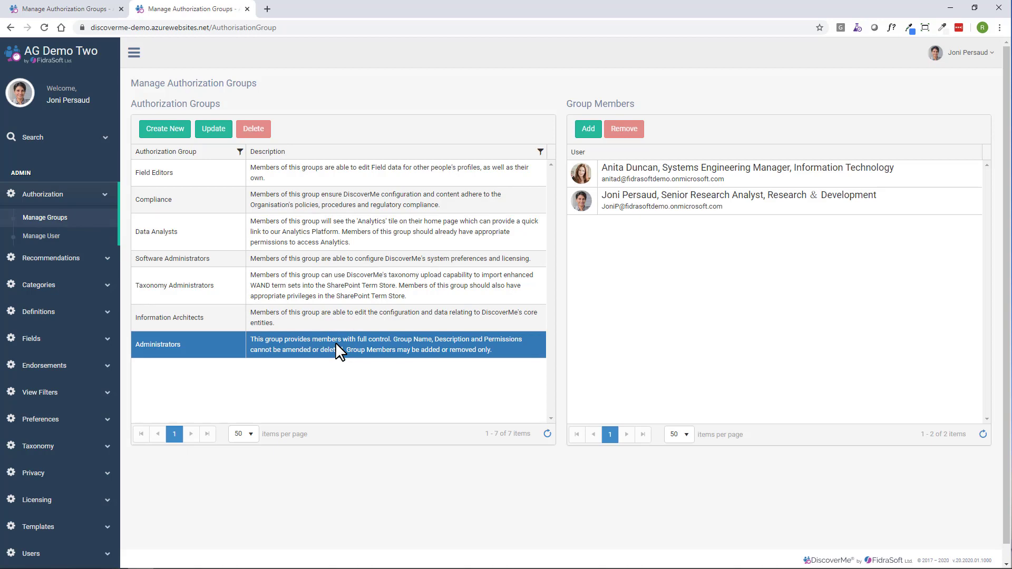
- View the members of the Taxonomy Administrators, Software Administrators and Data Analysts groups
click(336, 276)
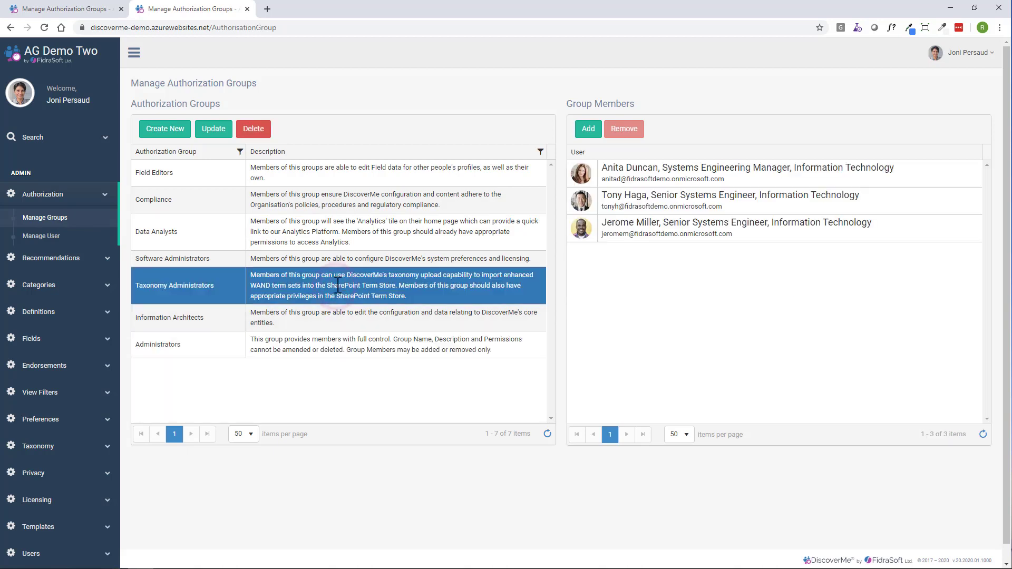
click(334, 258)
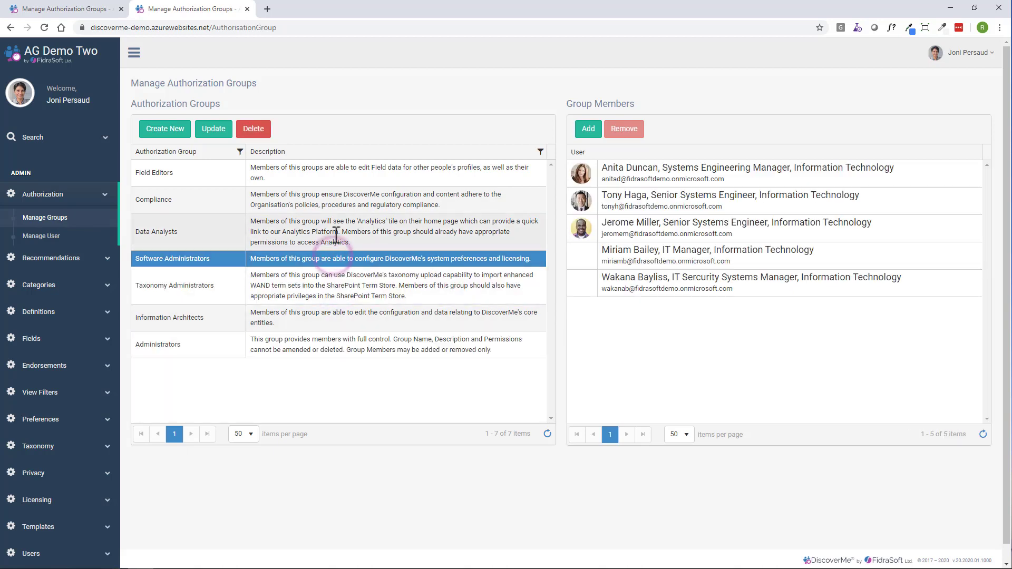
click(335, 234)
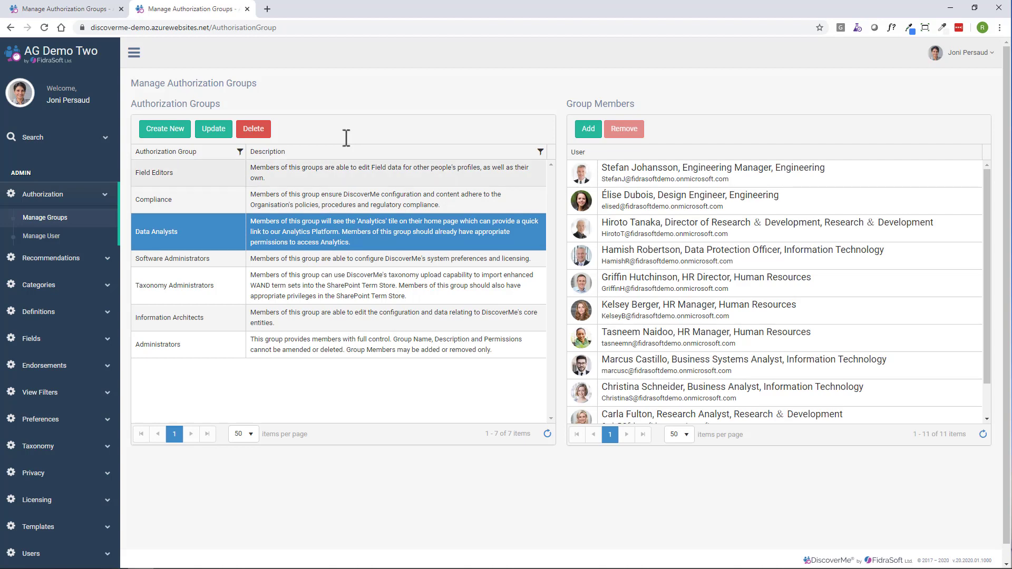
- Open the user group membership page and select the Systems Engineering Manager from Information Technology
click(51, 242)
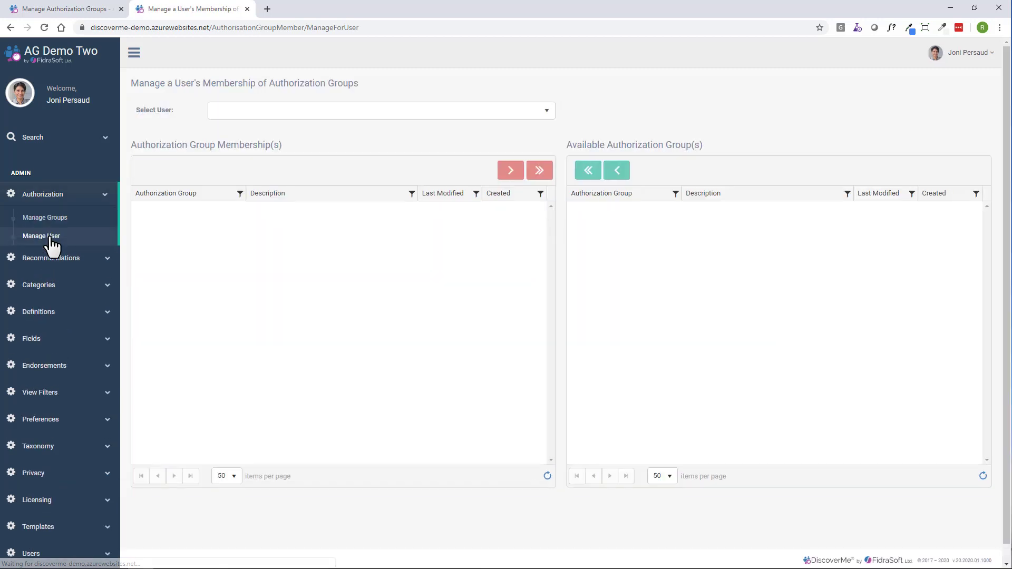
click(279, 112)
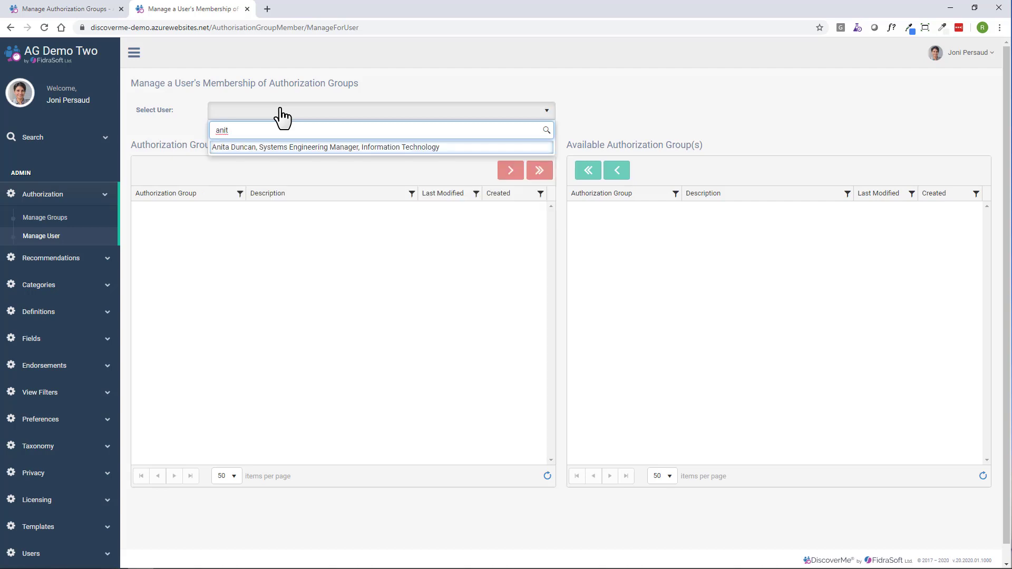
click(274, 147)
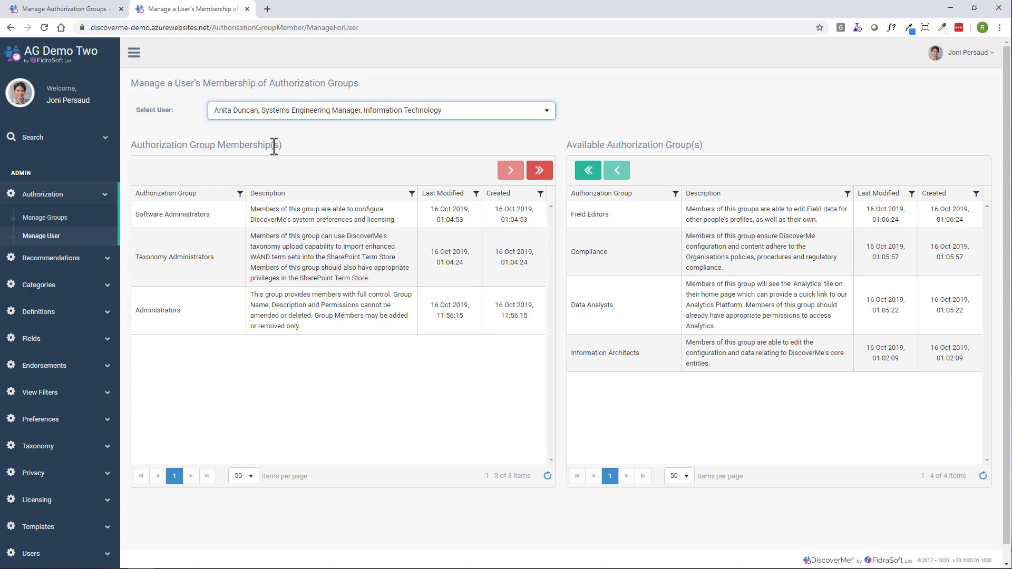
- Remove the user from the Administrators group and add her to the Information Architects group
click(314, 312)
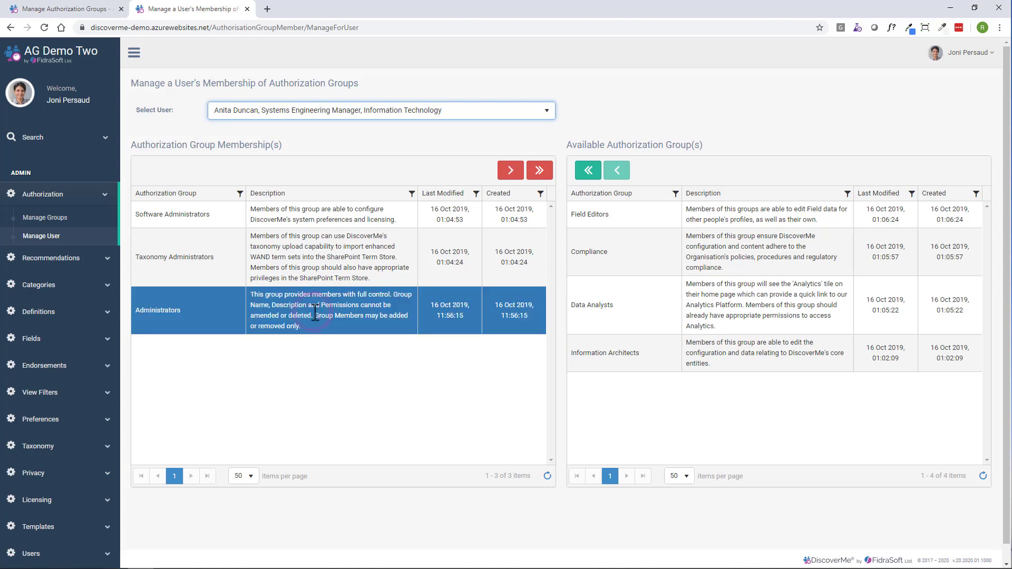
click(511, 171)
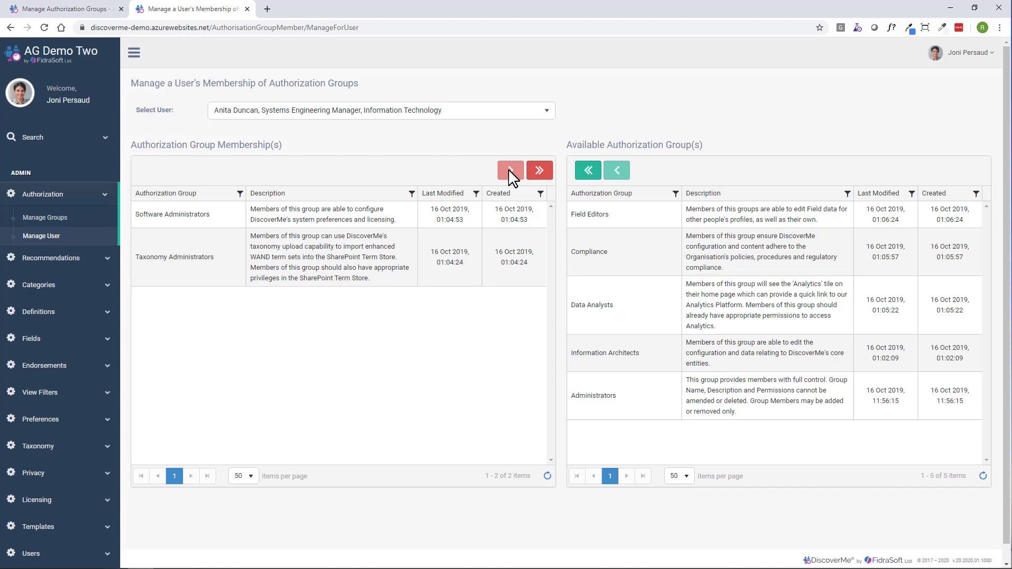
click(648, 353)
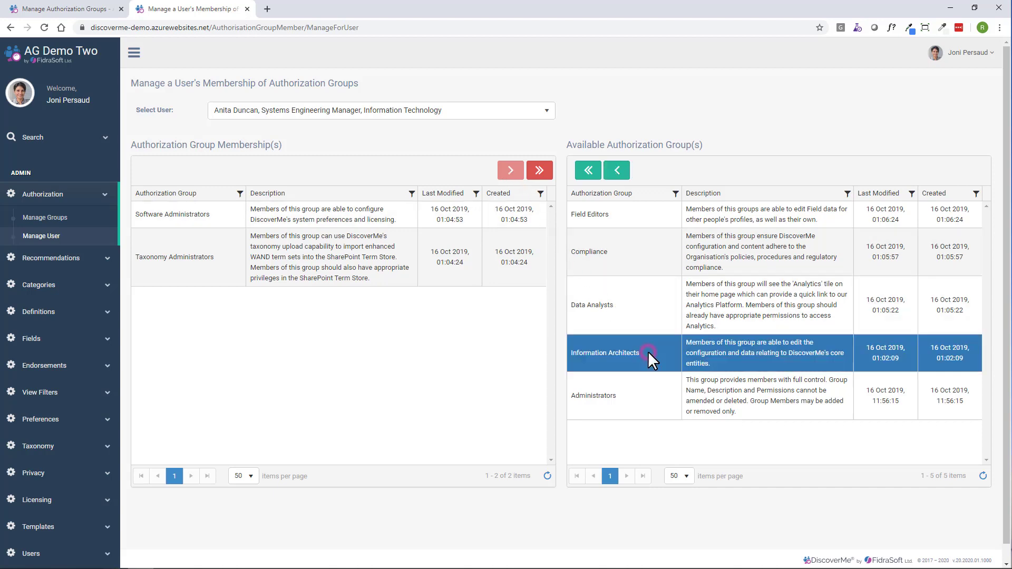
click(616, 171)
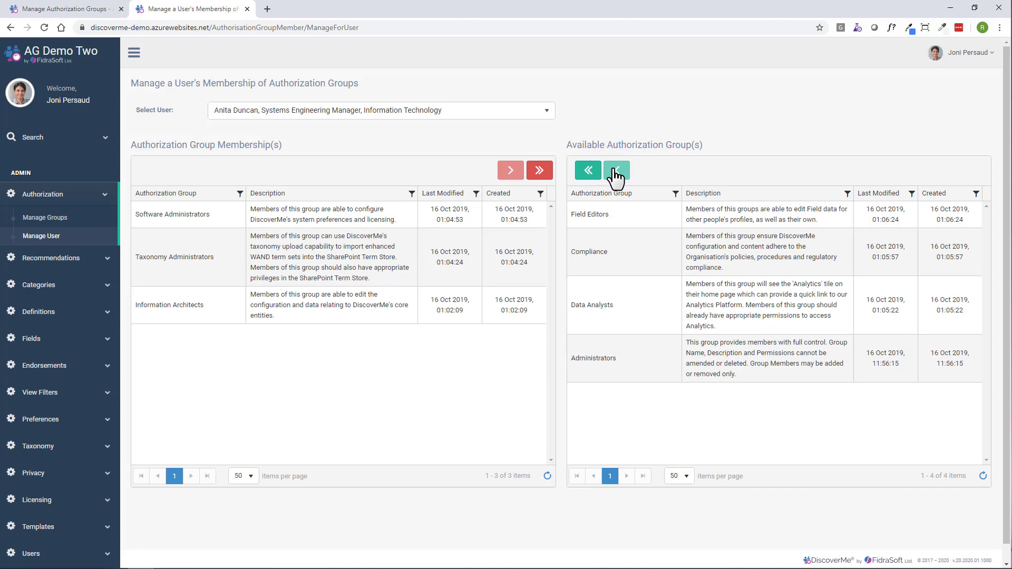
- Remove all of the user's group memberships, then add only the Administrators group back
click(541, 181)
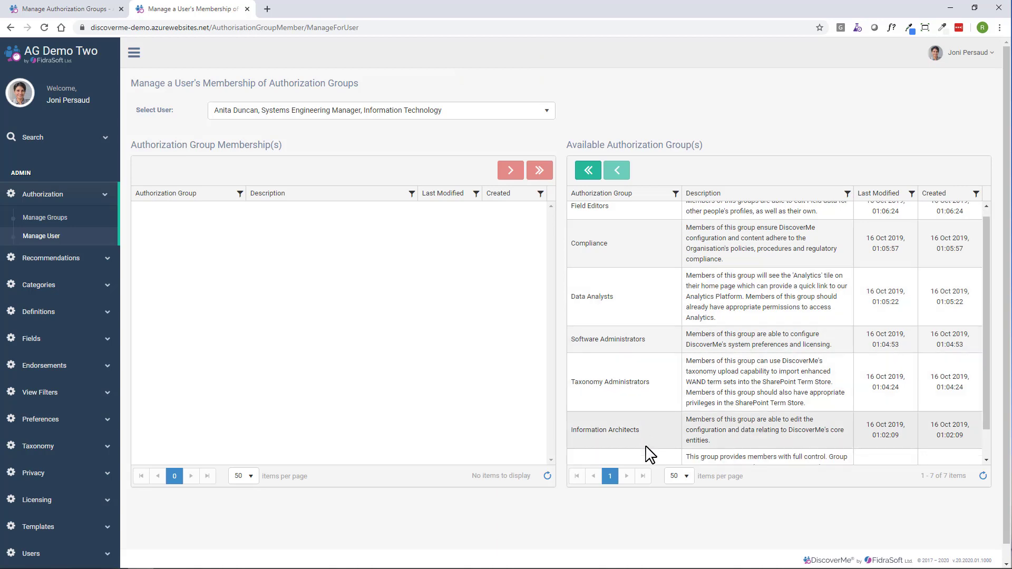
scroll(617, 452, down, 1)
click(645, 448)
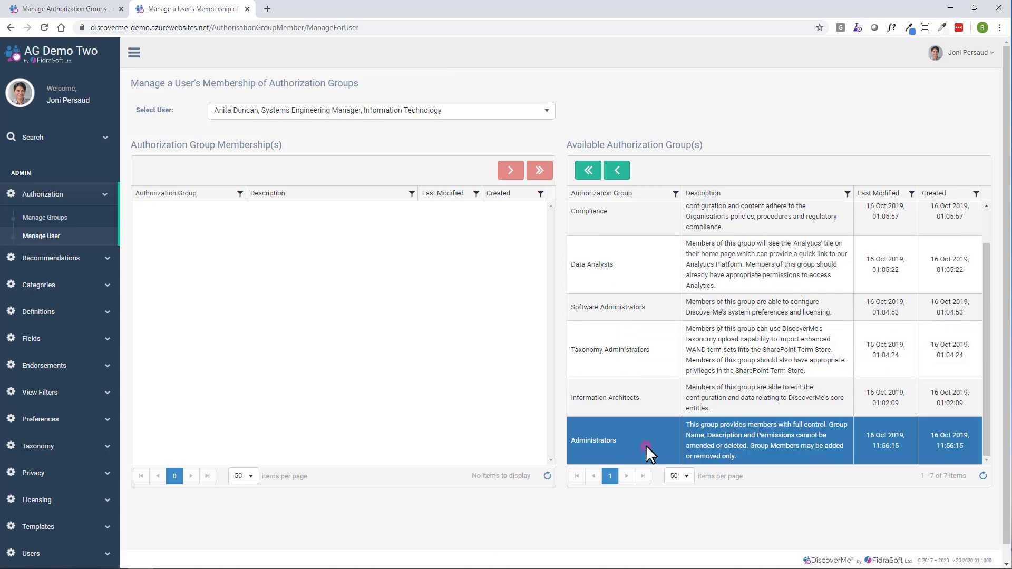
click(616, 170)
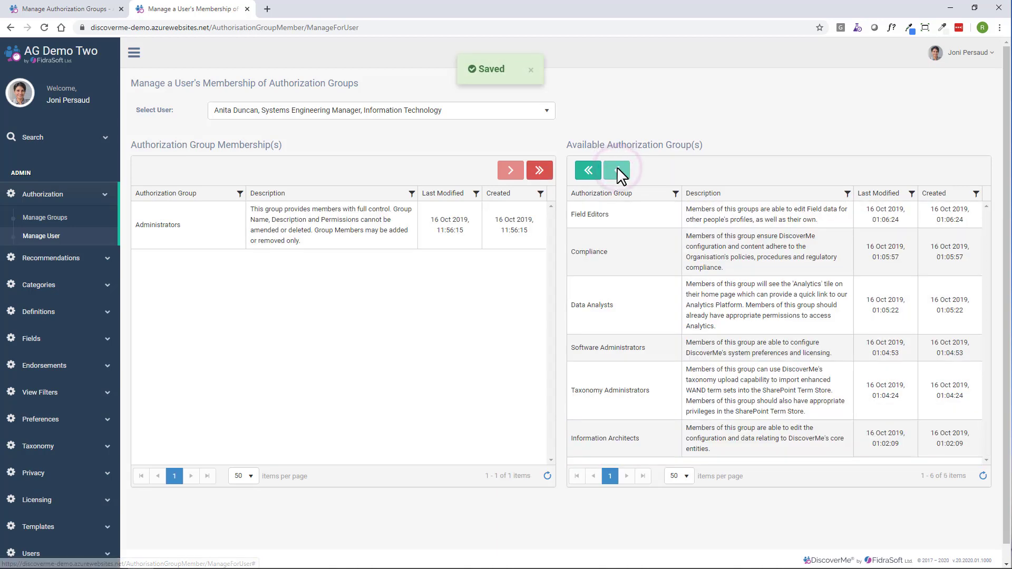